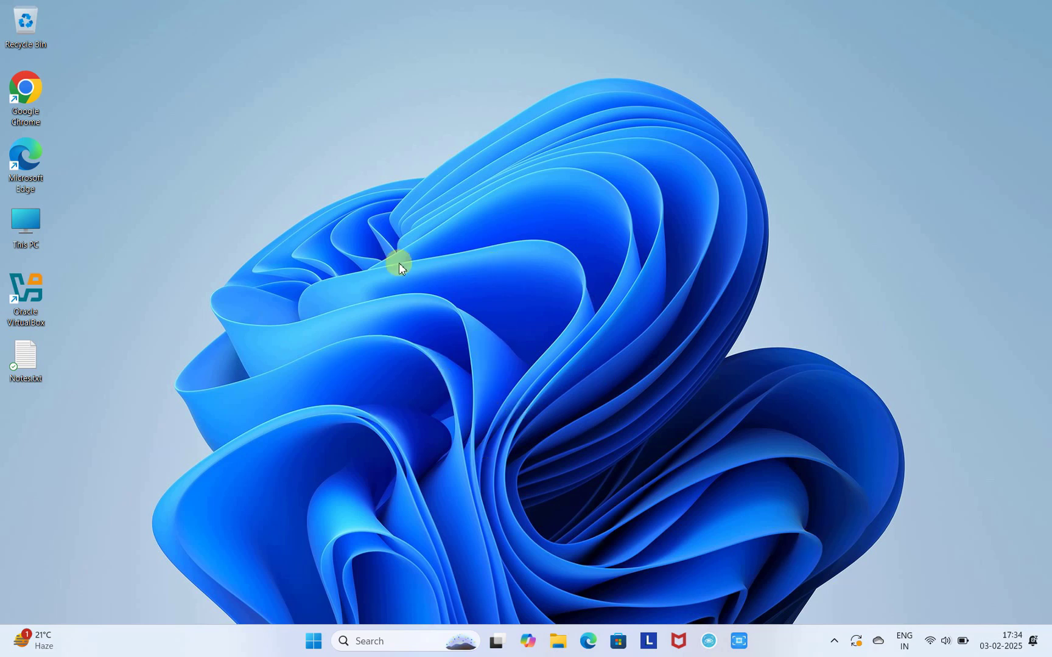
Step: Open System > Display settings from the desktop's right-click menu
right_click(208, 115)
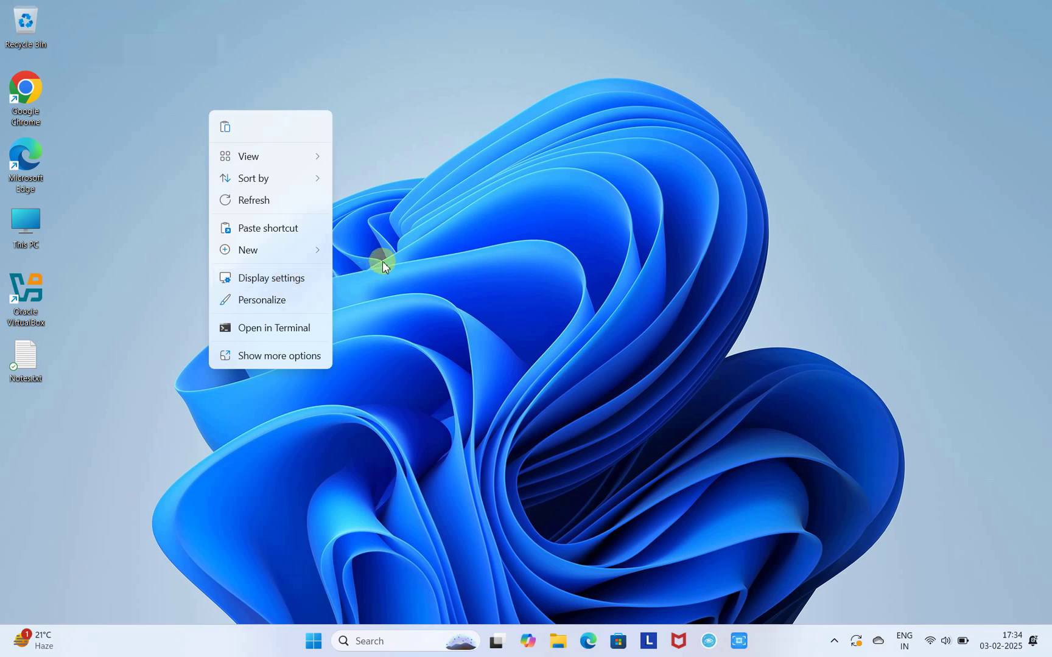
Step: Navigate to the Personalization > Background page in Settings
left_click(271, 279)
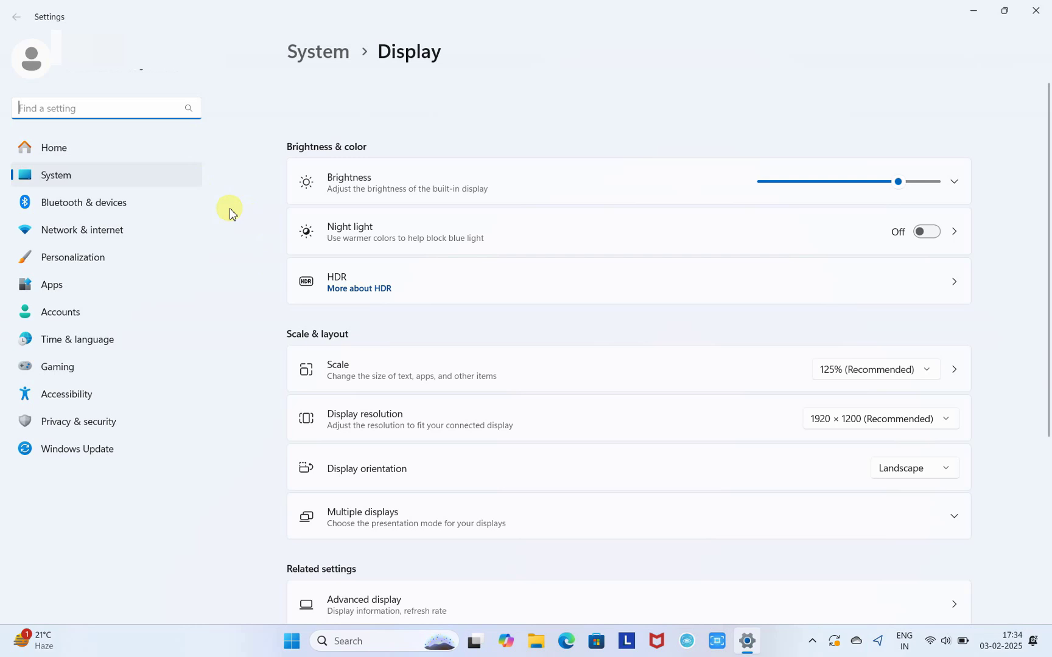
left_click(87, 263)
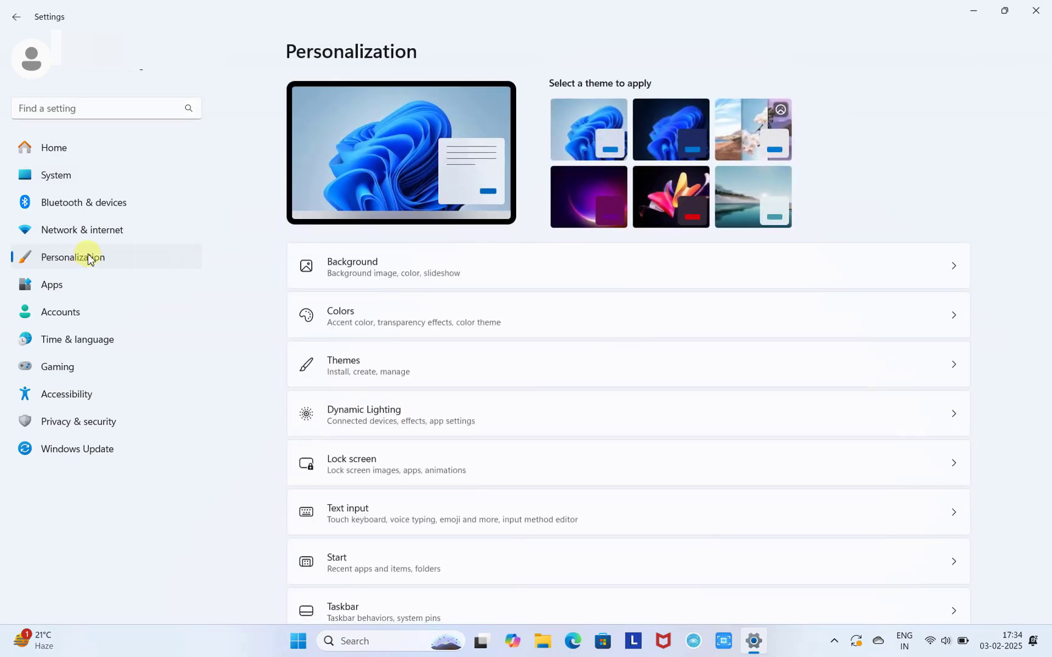
left_click(362, 273)
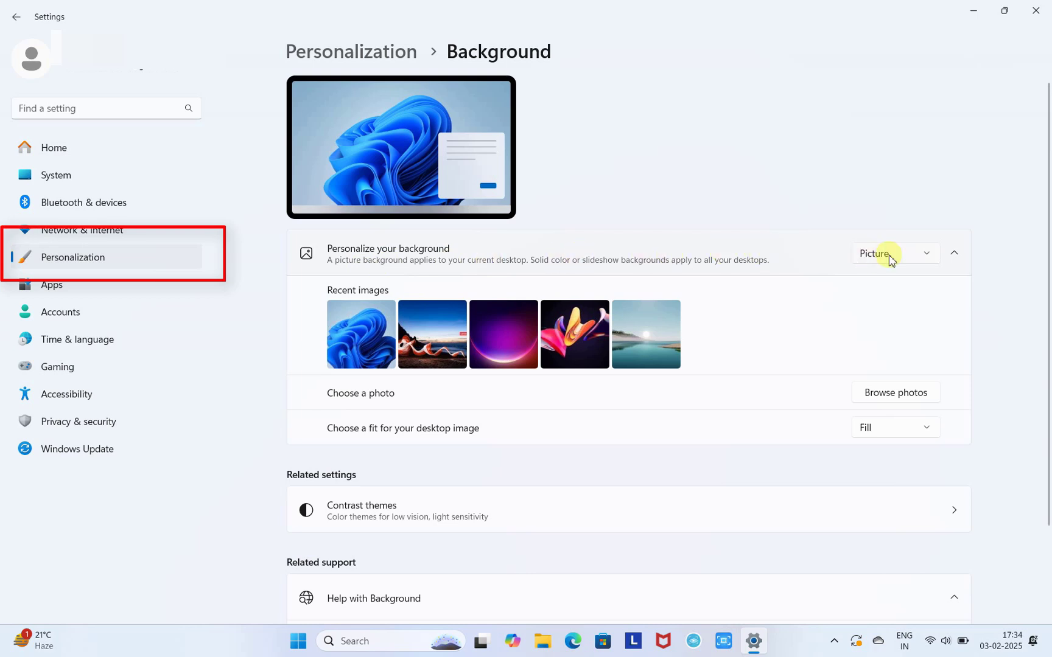
Step: Change the 'Personalize your background' type to Windows spotlight
left_click(923, 256)
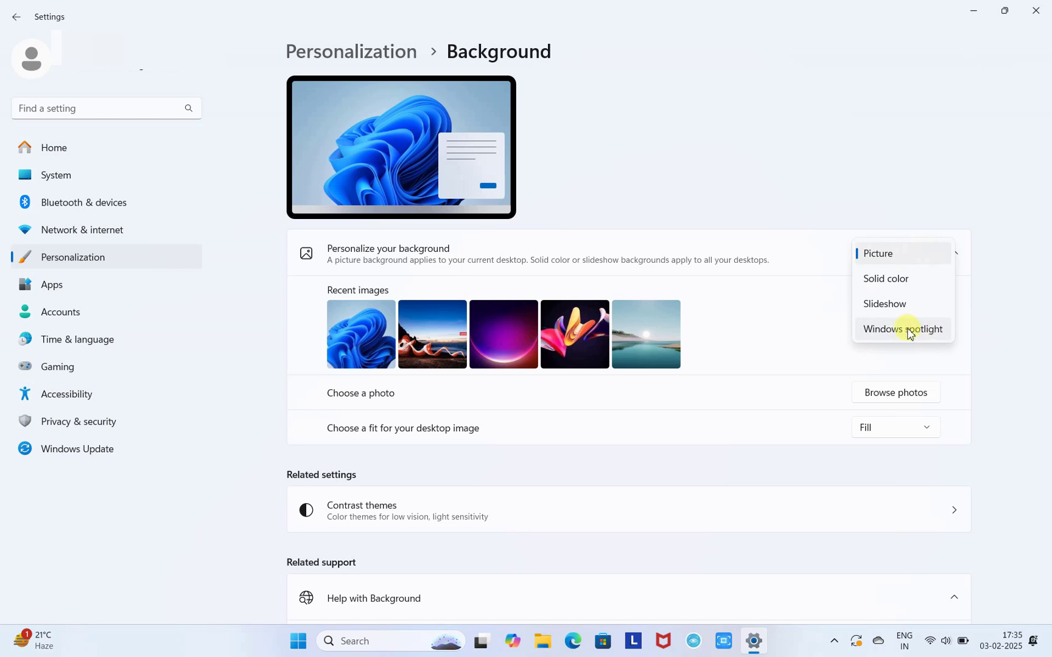
left_click(908, 332)
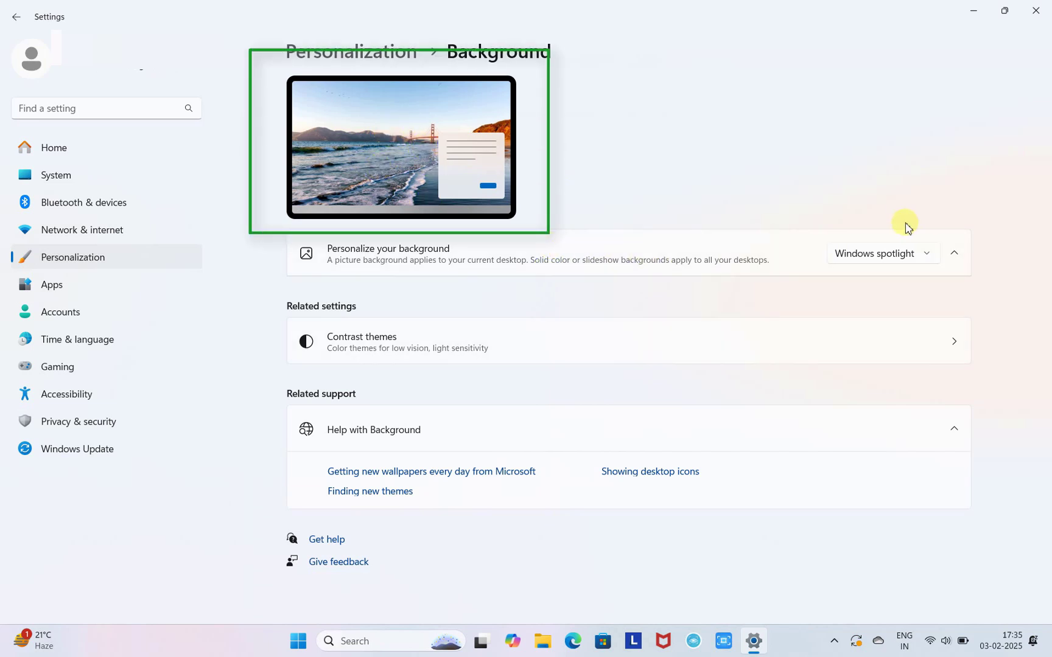
left_click(1037, 9)
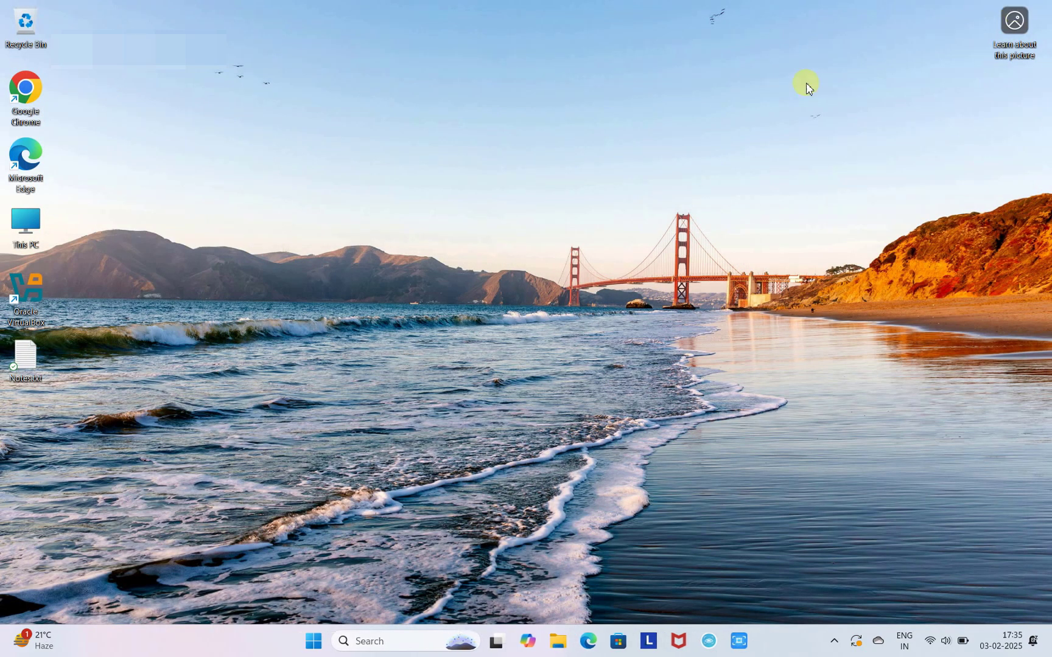